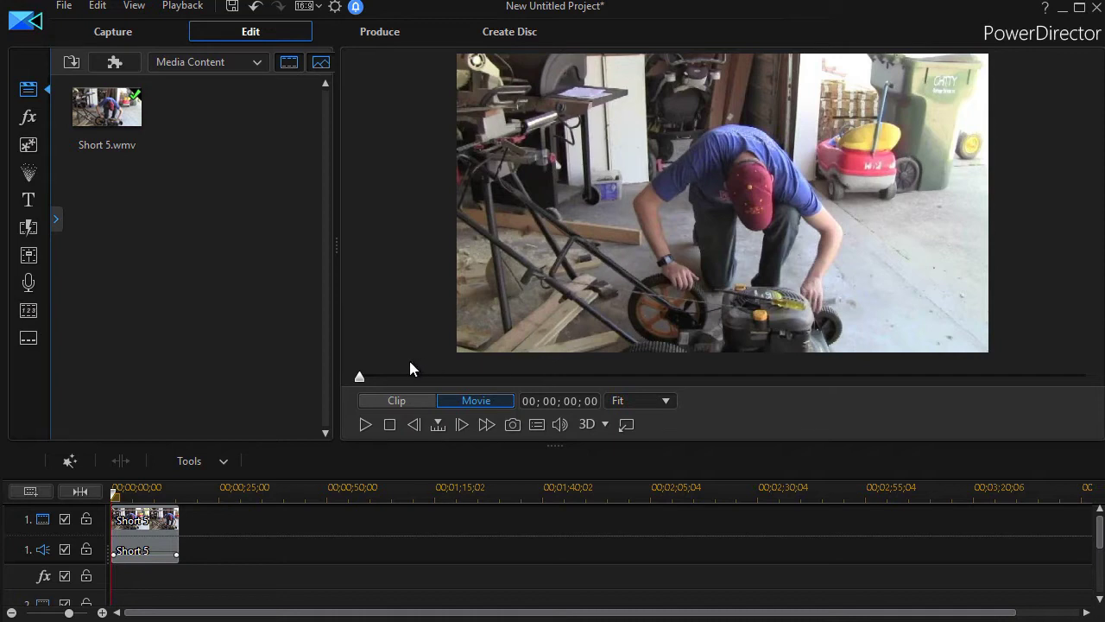
Step: Play the Short 5.wmv garage clip in the preview from the project start
left_click(365, 424)
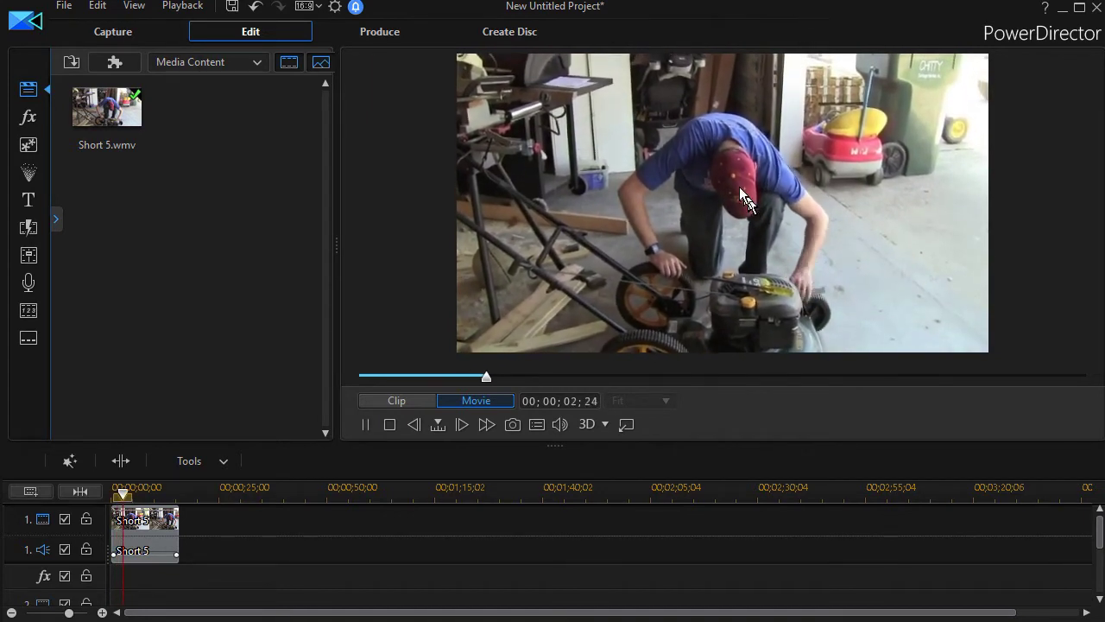
Step: Pause Short 5.wmv playback at 00;00;04;21
left_click(365, 425)
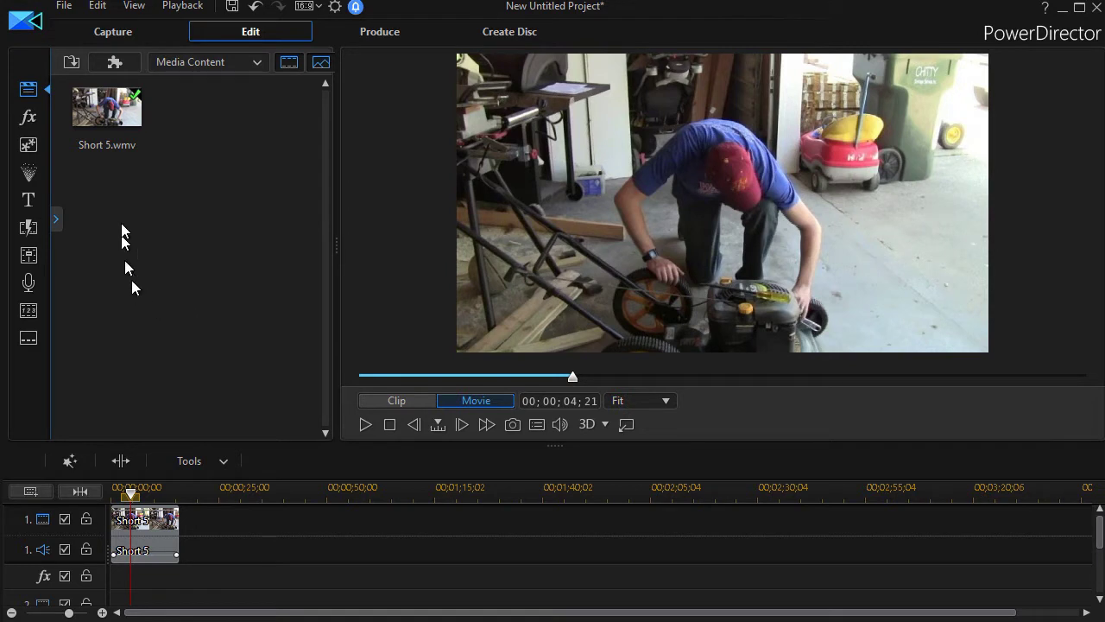
Step: Place the Default 'My Title' template on track 2 above the garage footage
left_click(29, 204)
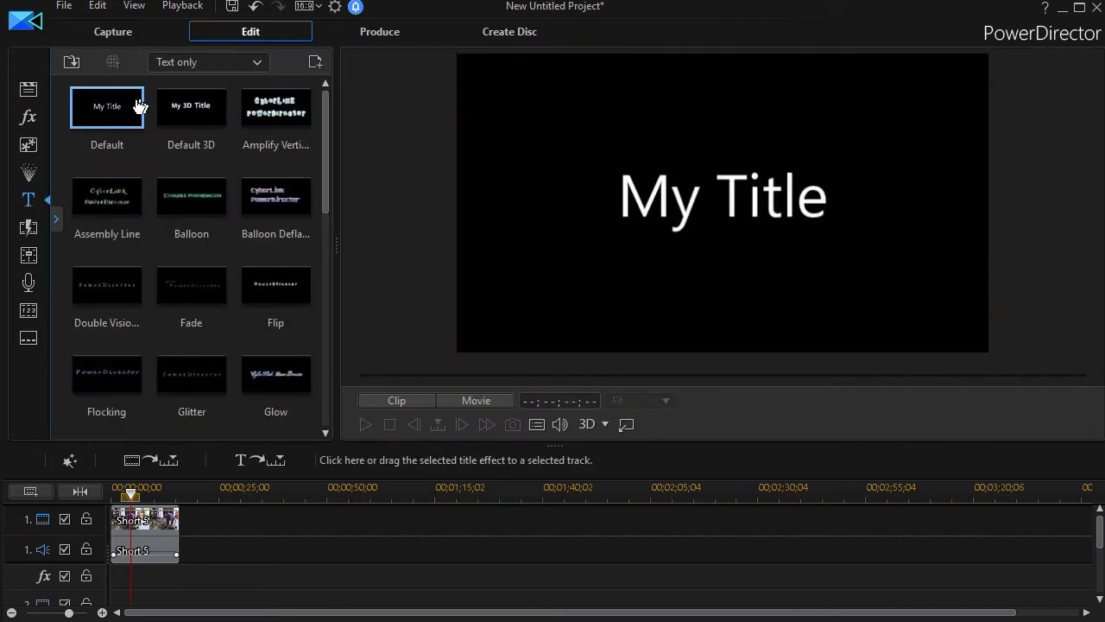
left_click_drag(98, 110, 94, 541)
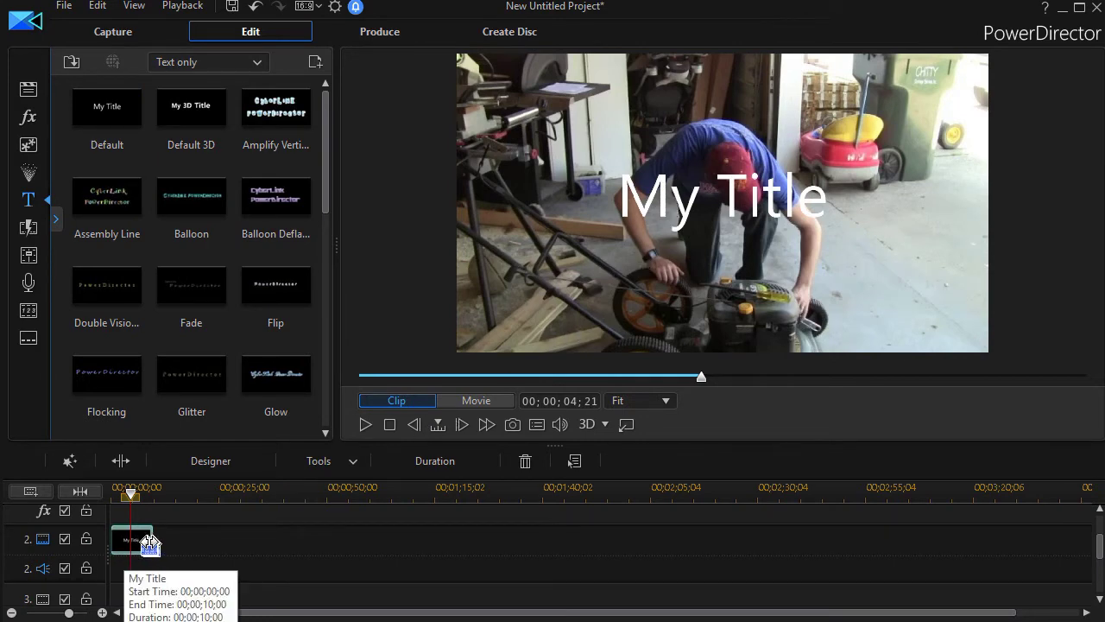
Step: In Title Designer, replace 'My Title' with 'RED CAP' and select the new text
double_click(147, 541)
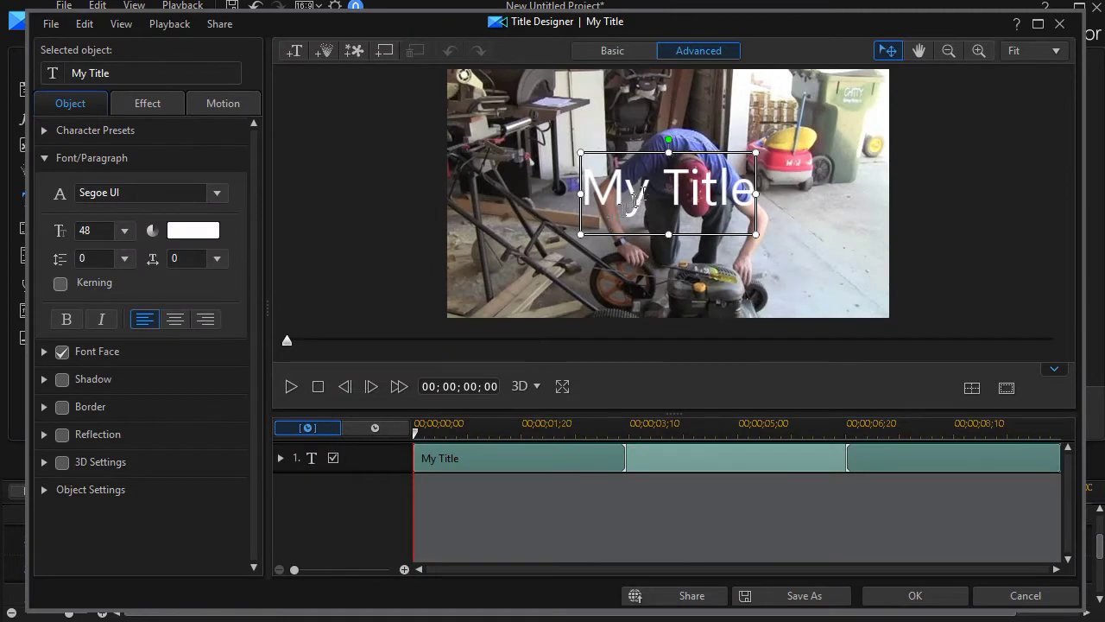
double_click(650, 190)
triple_click(611, 186)
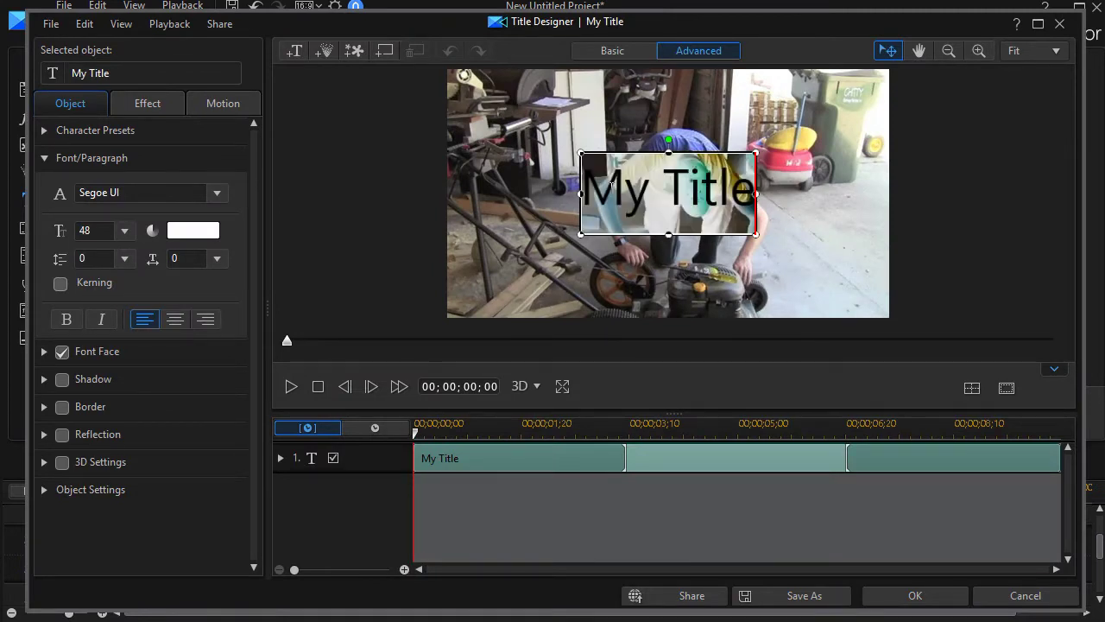
key("BackSpace")
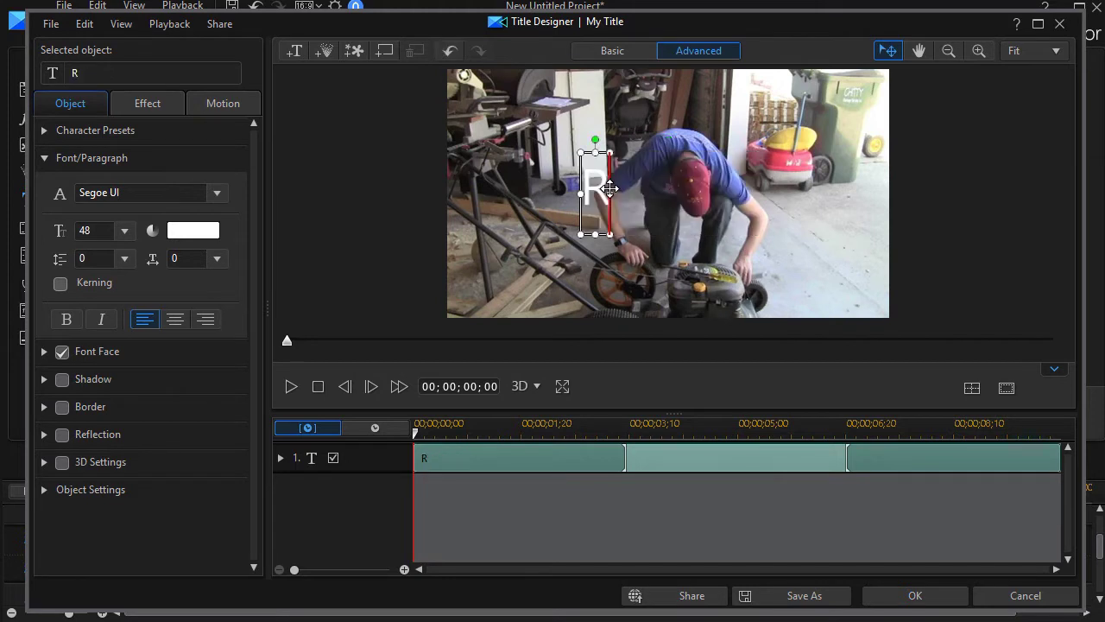
type("RED CA")
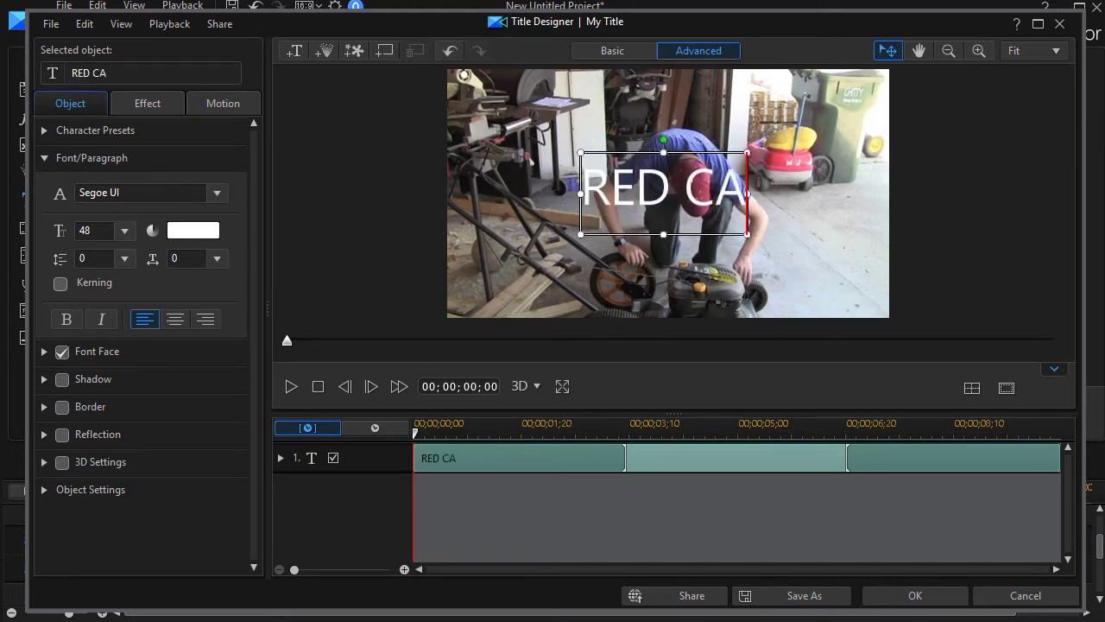
type("P")
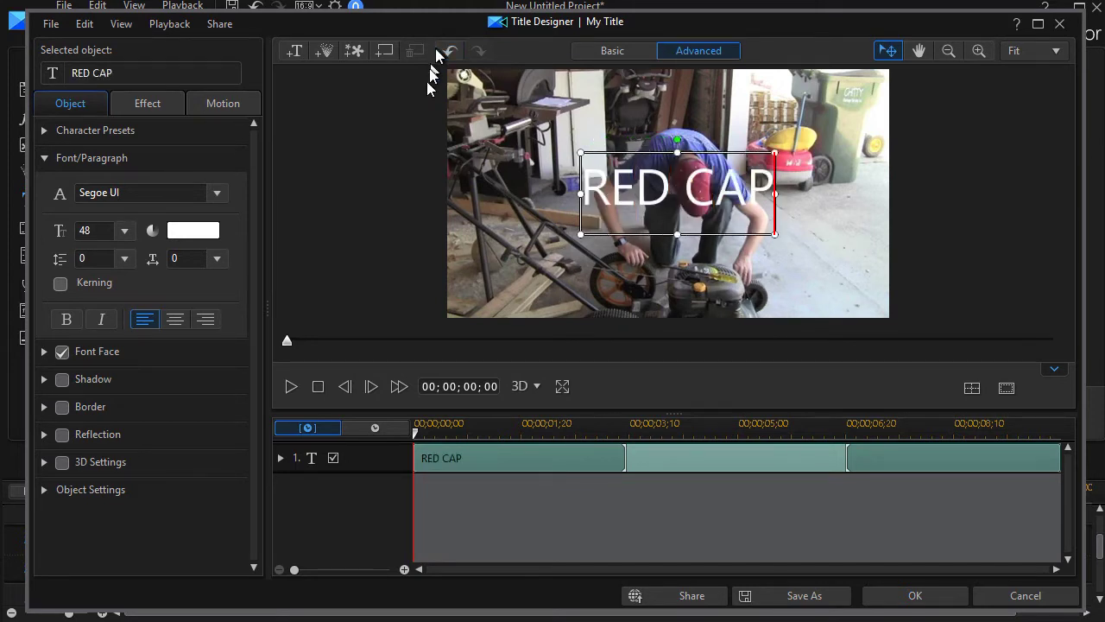
left_click(610, 194)
key("ctrl+a")
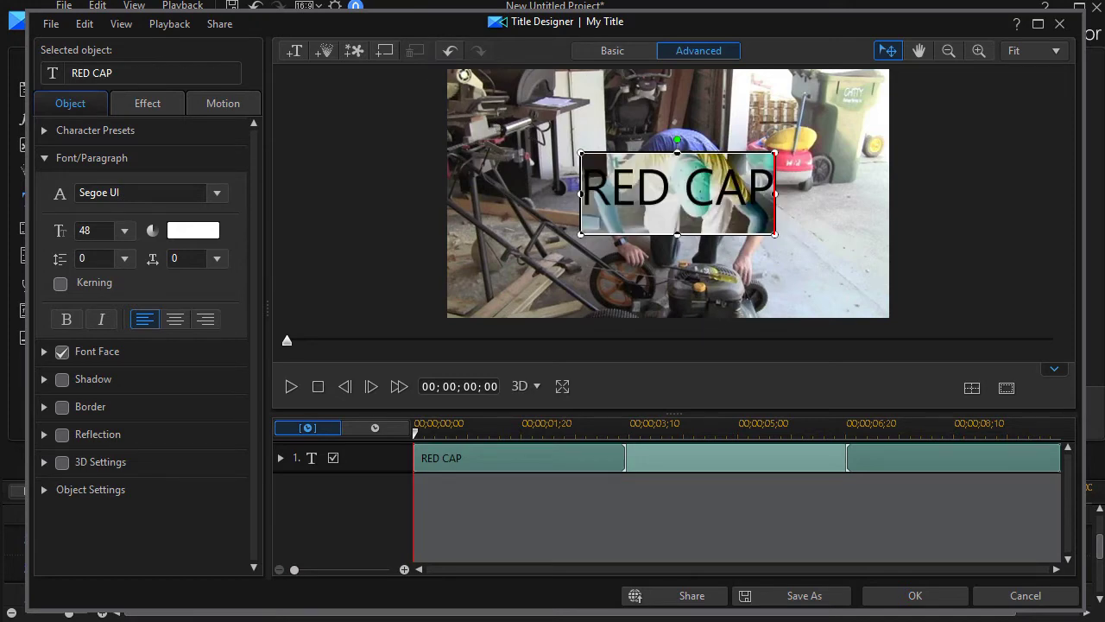
Step: Colour the RED CAP lettering dark blue
left_click(214, 231)
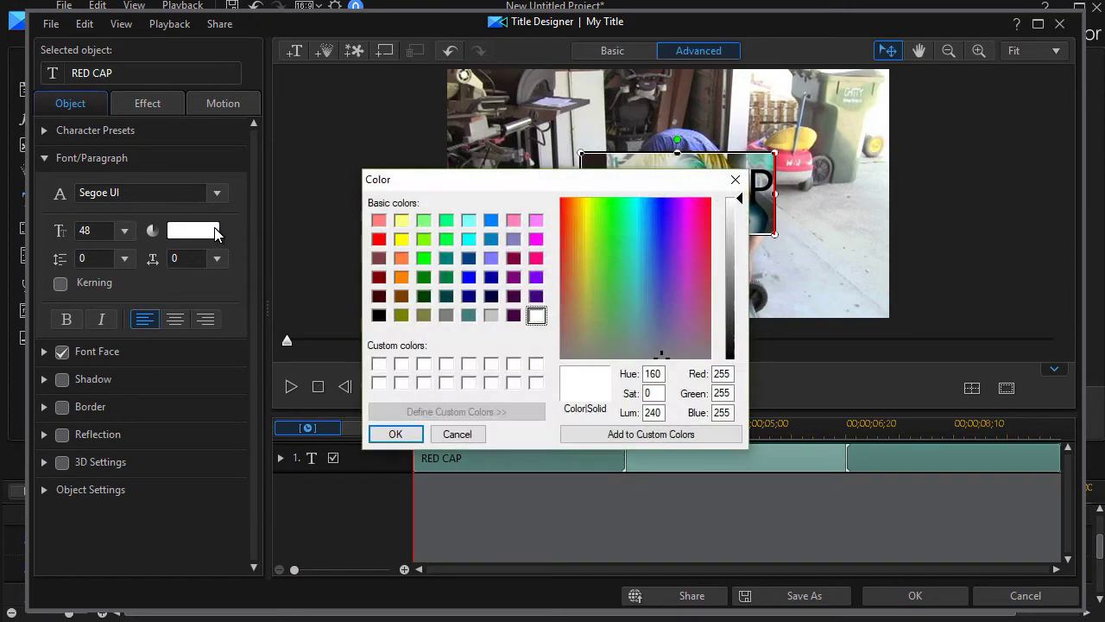
left_click(468, 258)
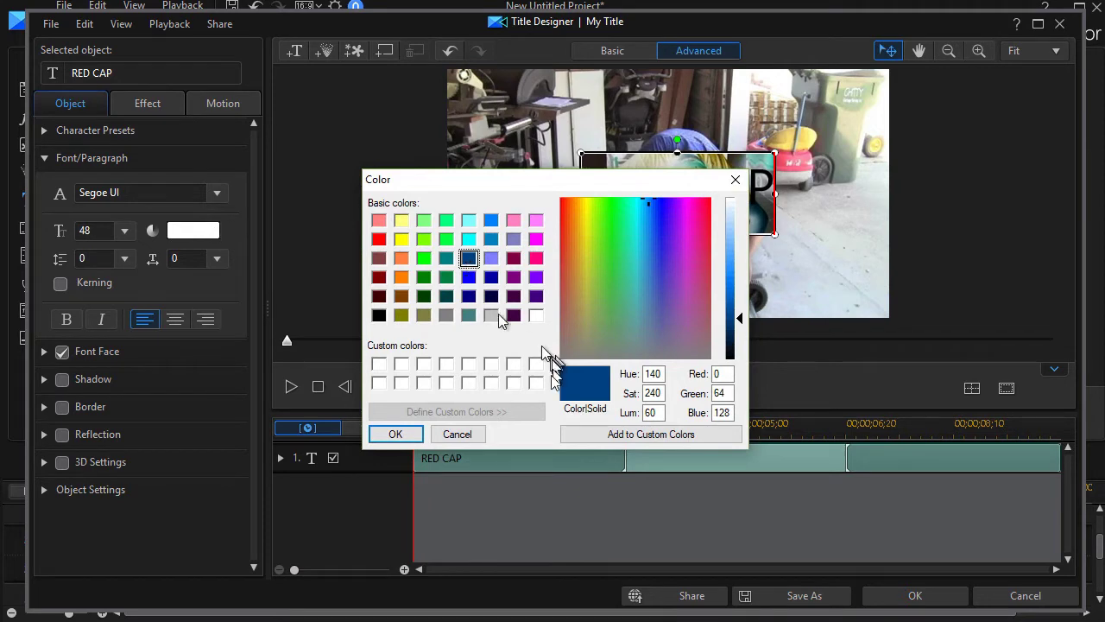
left_click(395, 434)
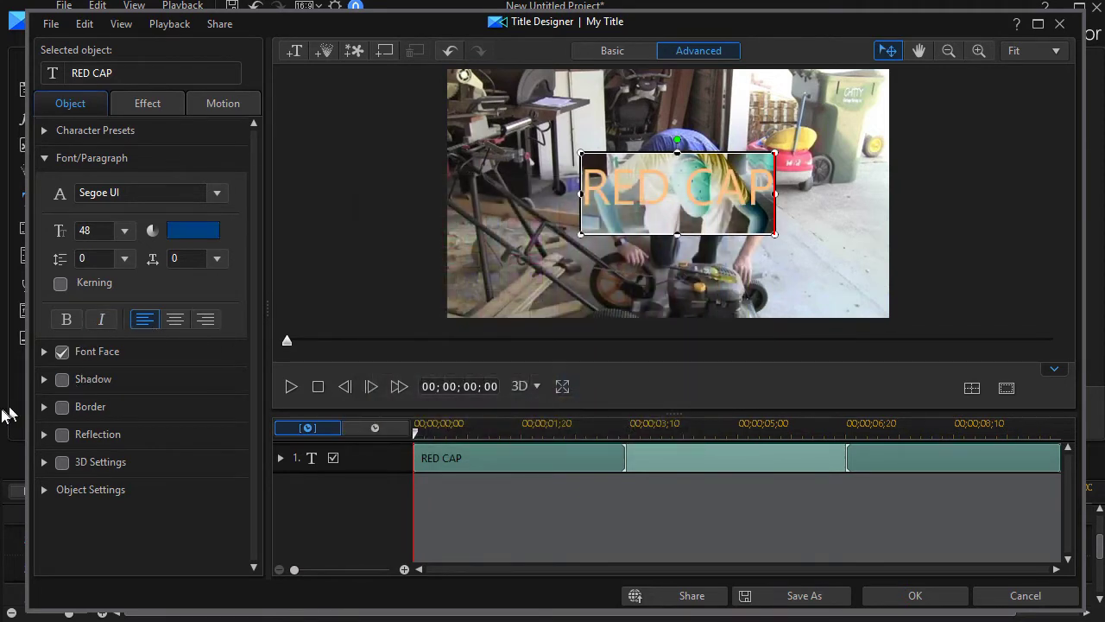
Step: Enable a red uniform-colour border around the RED CAP text
left_click(62, 407)
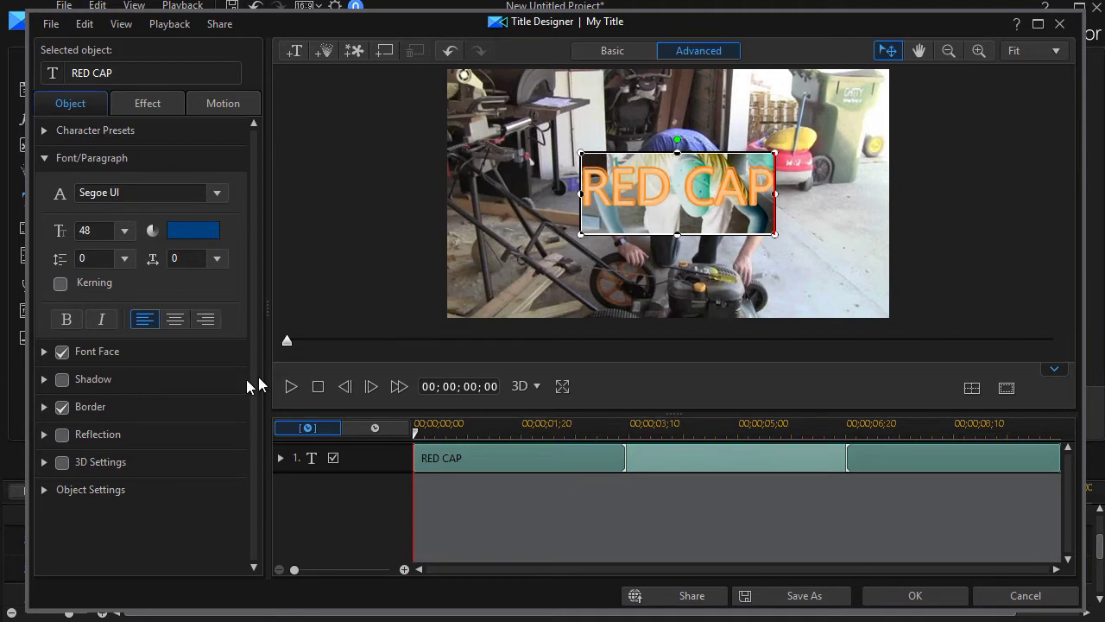
left_click(46, 406)
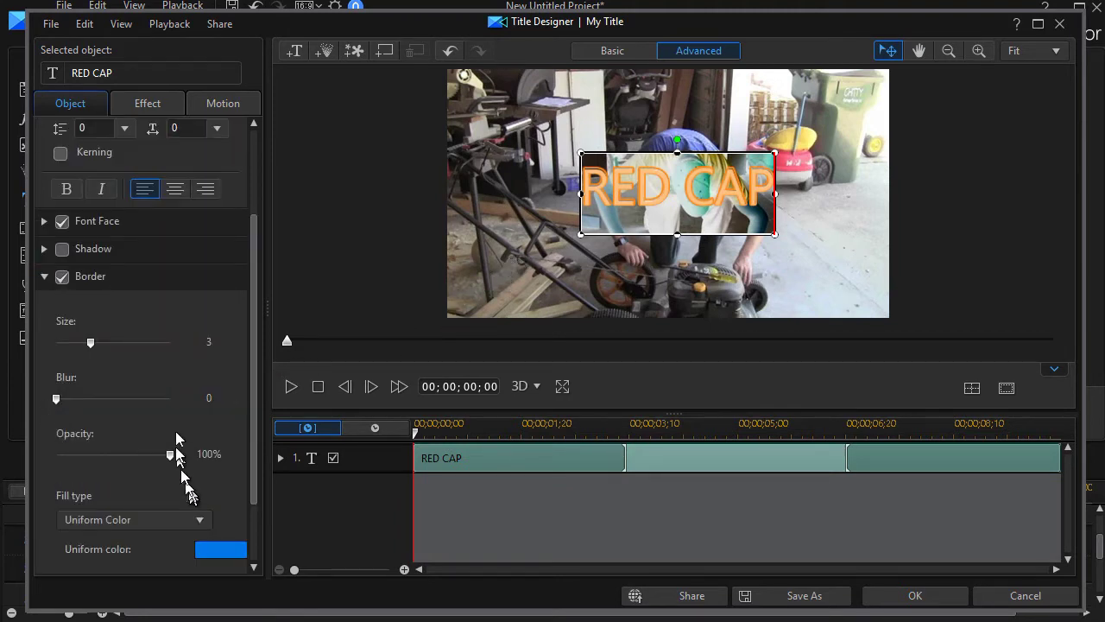
left_click(218, 551)
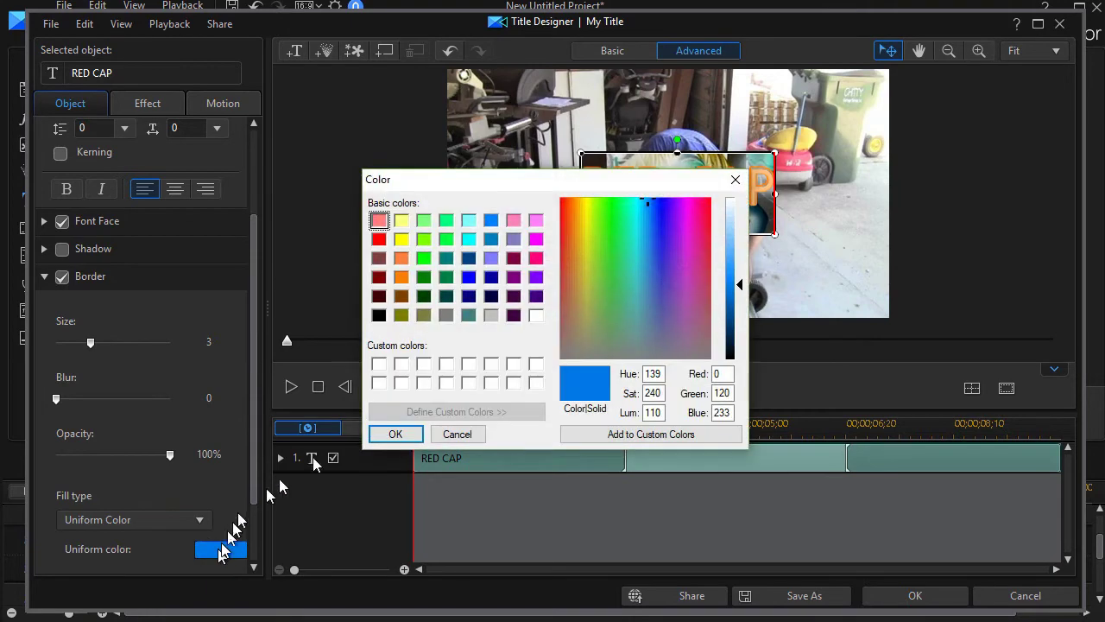
left_click(379, 239)
left_click(394, 434)
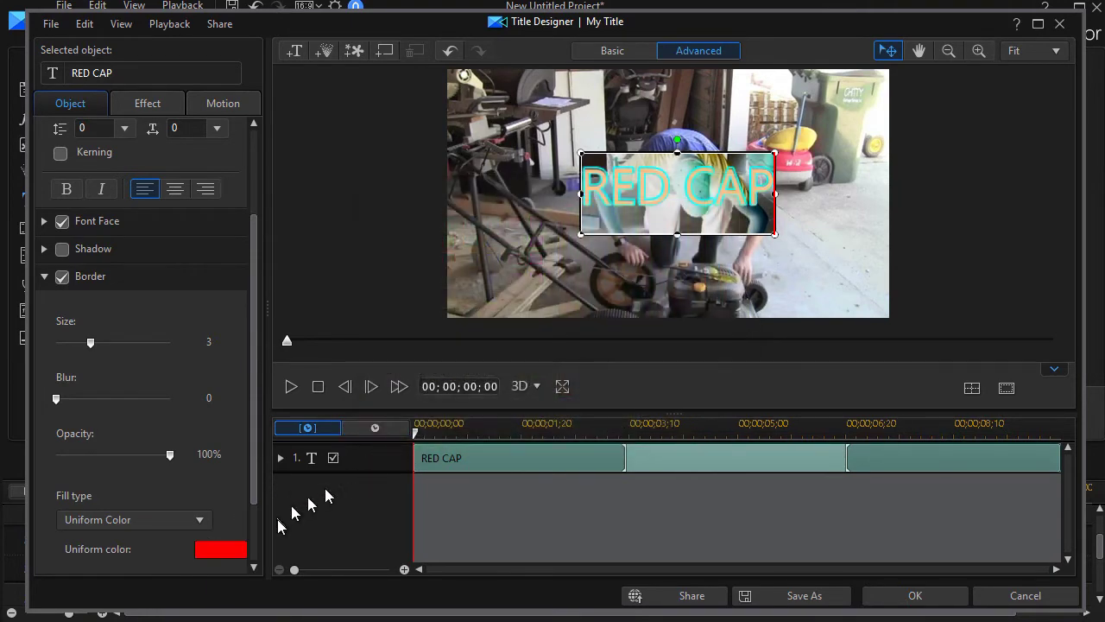
left_click(412, 216)
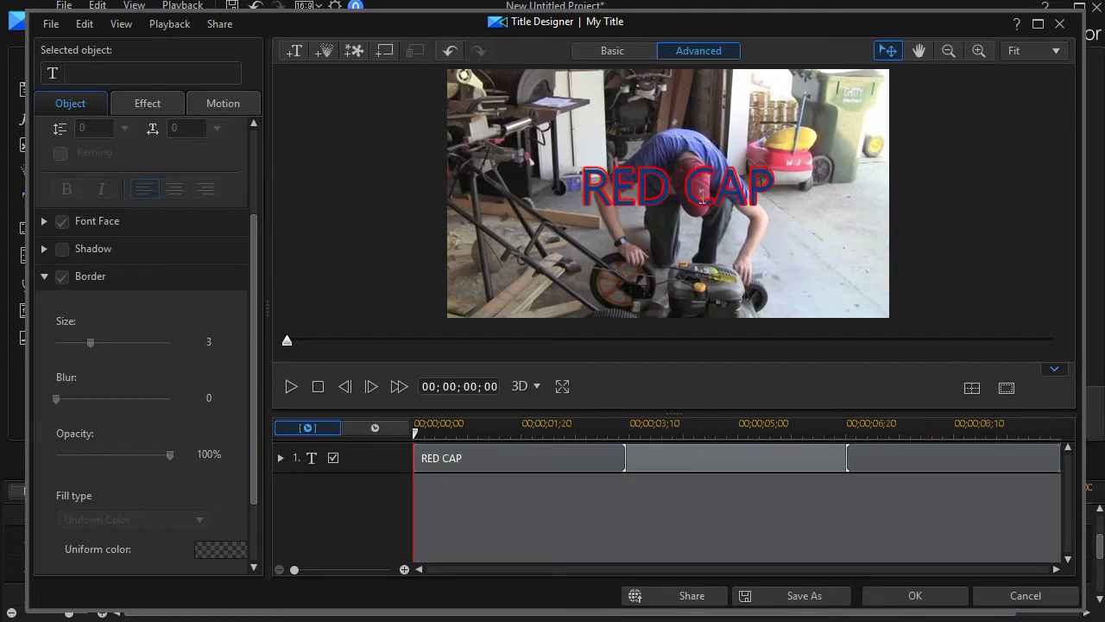
left_click(613, 183)
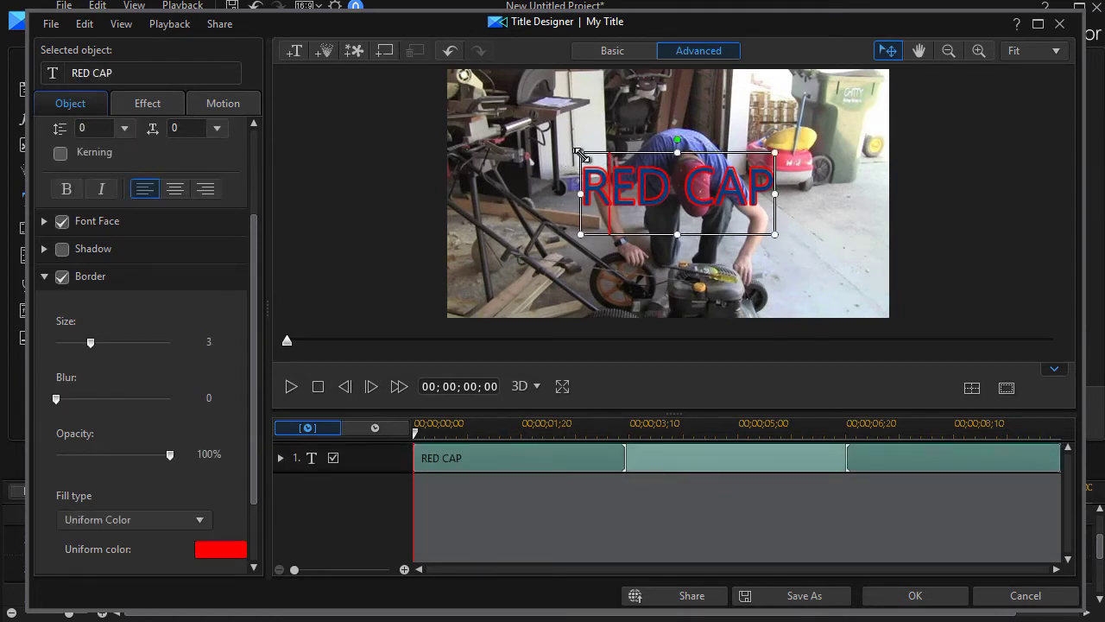
Step: Shrink the RED CAP title toward the lower right and start inserting an image
left_click_drag(577, 156, 812, 250)
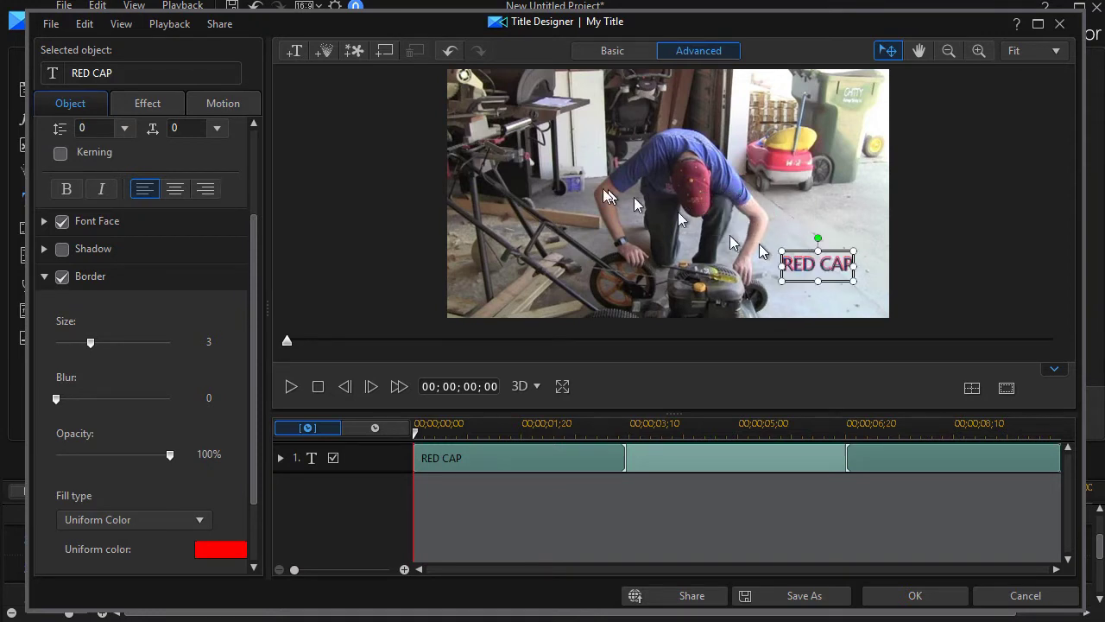
left_click(356, 57)
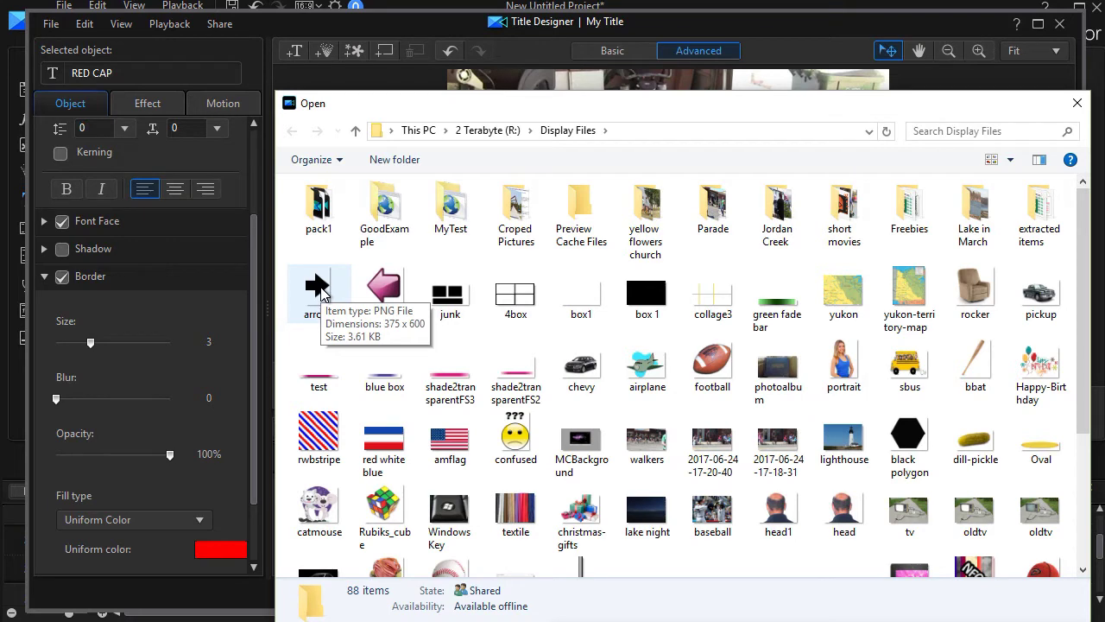
Step: Insert arrow2.png from Display Files into the title and enable its white border
left_click(321, 292)
double_click(319, 292)
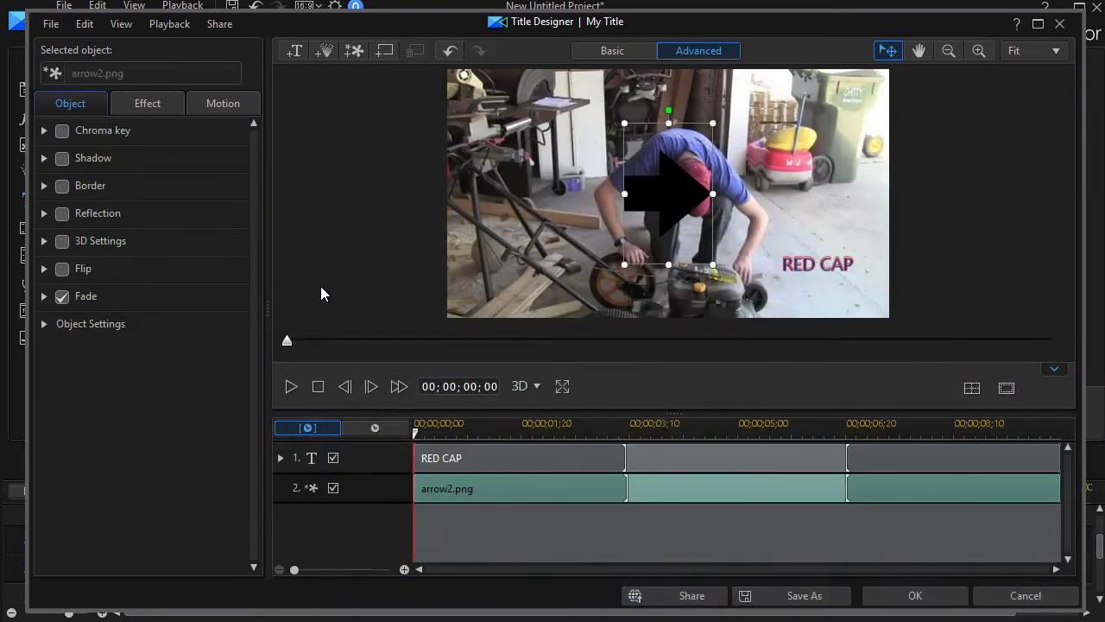
left_click(62, 186)
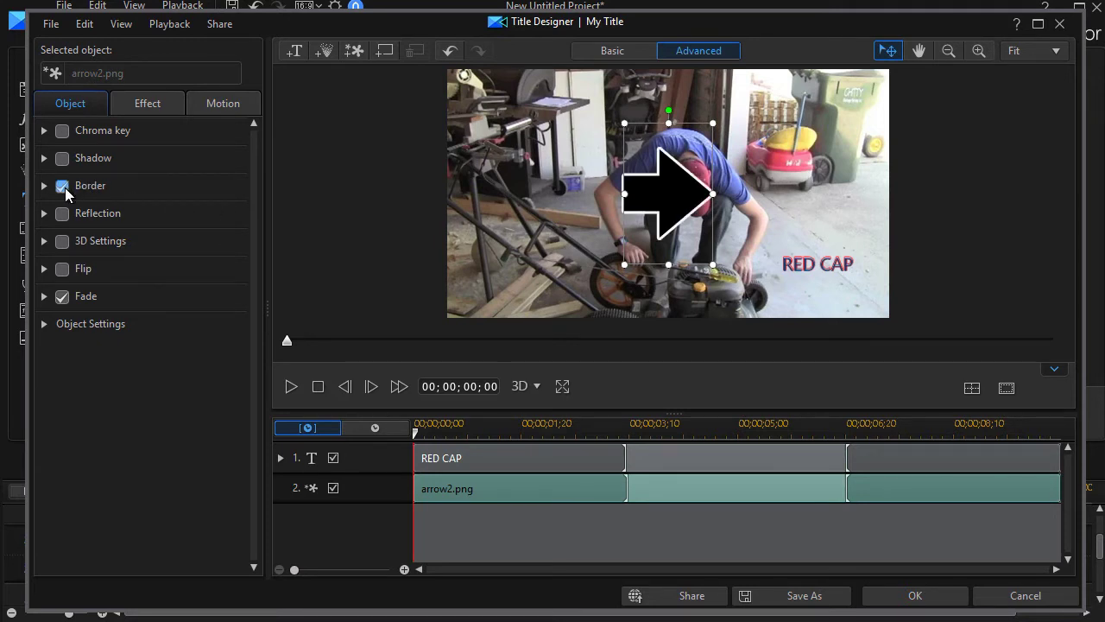
Step: Thicken the arrow's white border to size 4
left_click(48, 186)
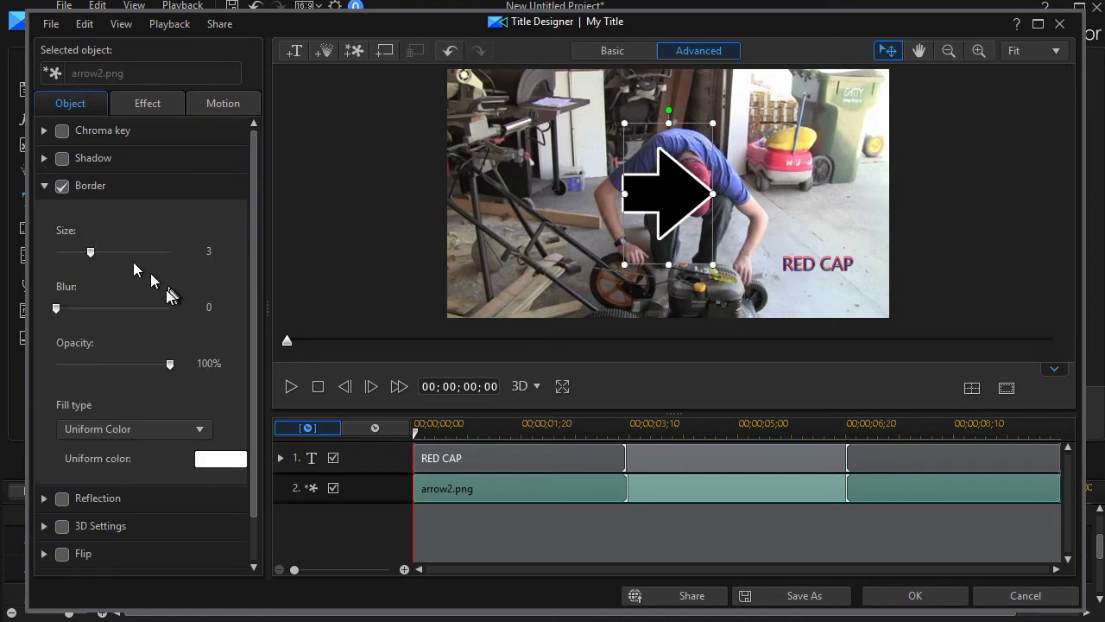
mouse_move(92, 251)
left_mouse_down()
mouse_move(132, 252)
mouse_move(81, 254)
mouse_move(103, 256)
left_mouse_up()
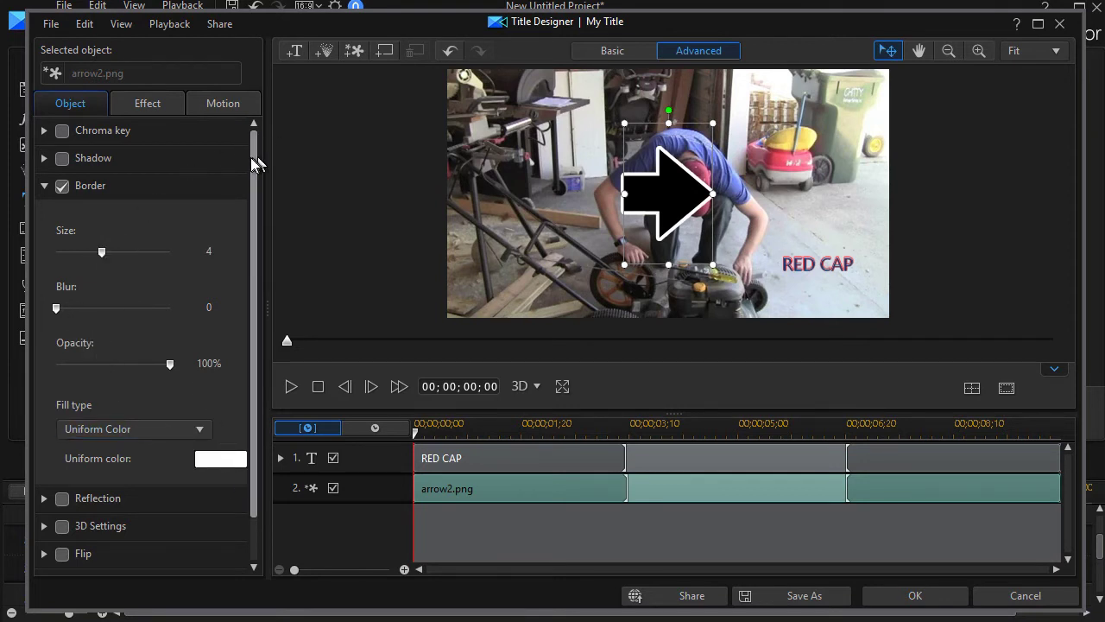
left_click(44, 186)
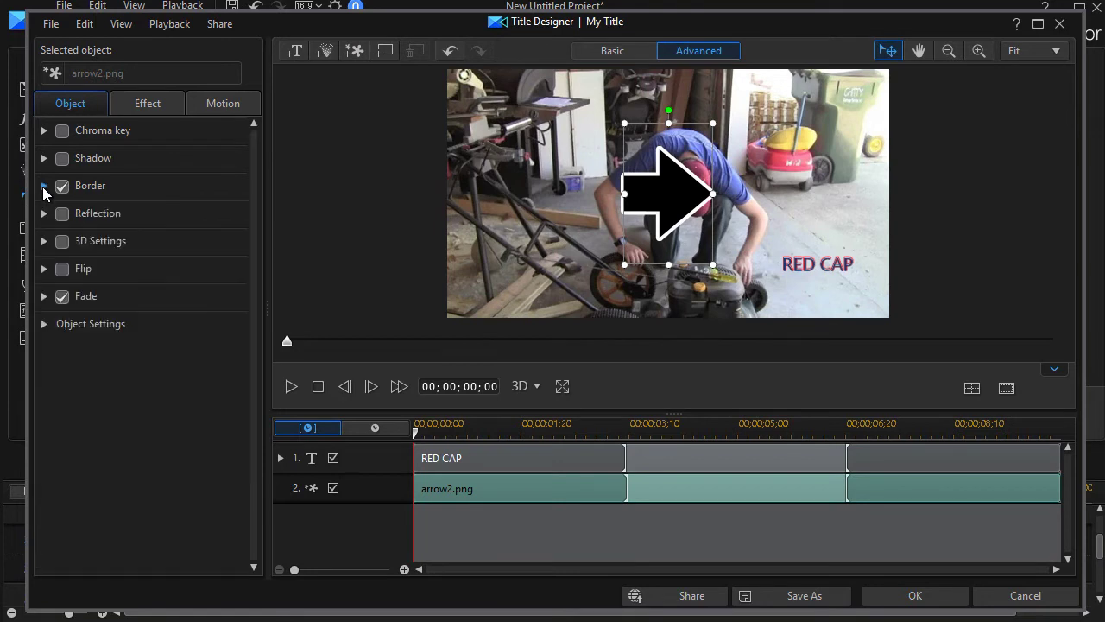
Step: Turn off Maintain Aspect Ratio for the arrow2.png image
left_click(44, 324)
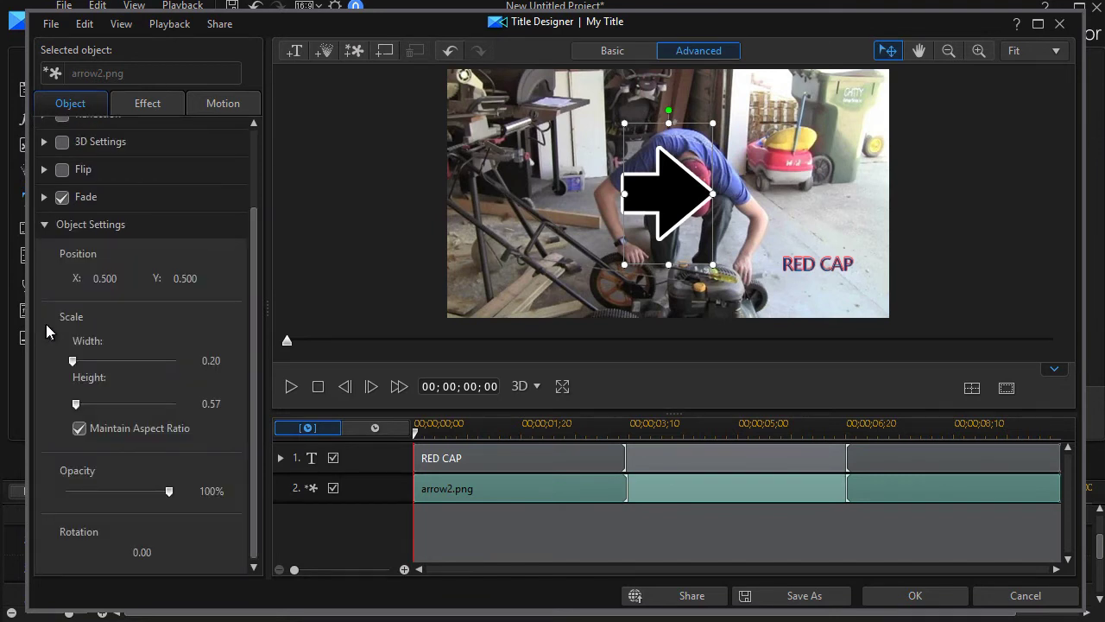
scroll(254, 272, "down", 1)
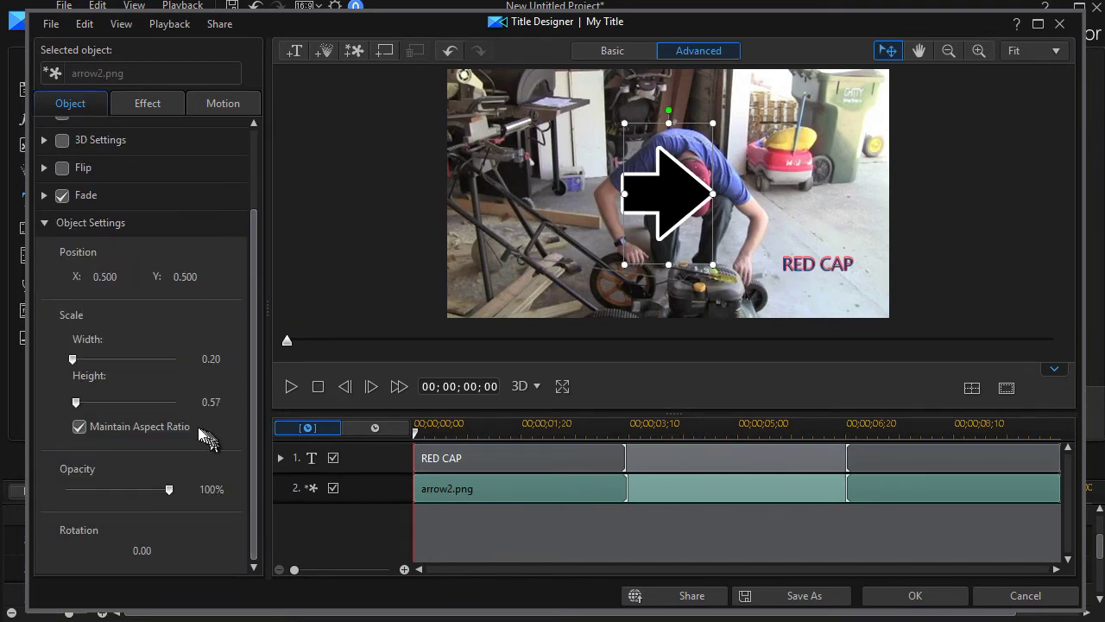
left_click(80, 427)
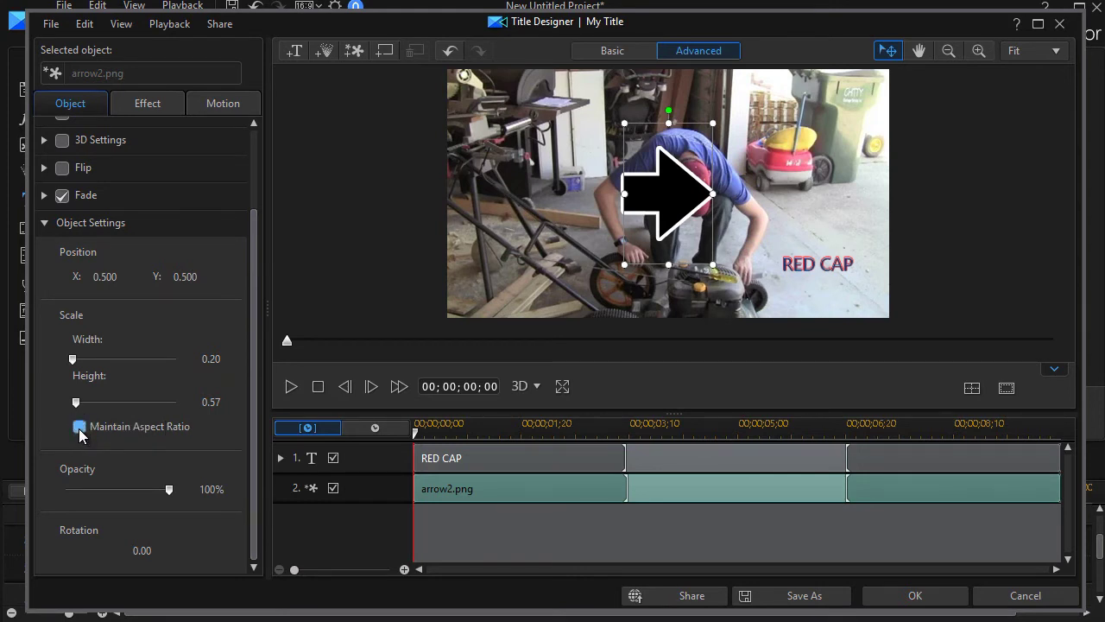
left_click(44, 223)
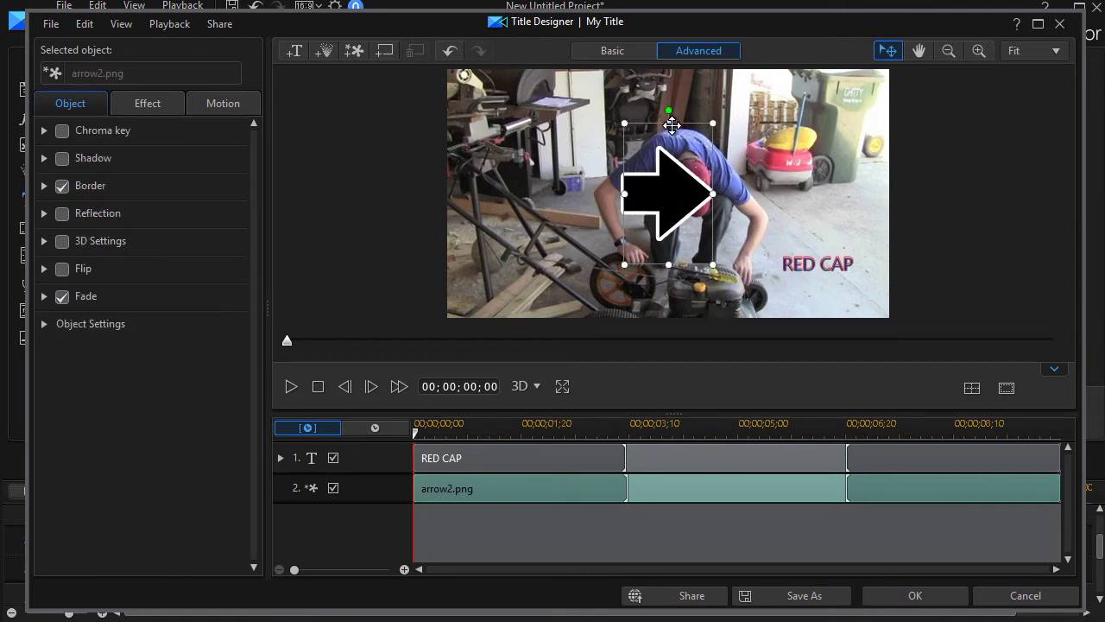
Step: Shrink the arrow, rotate it up-left and place it just above RED CAP, pointing at the cap
left_click_drag(669, 122, 669, 128)
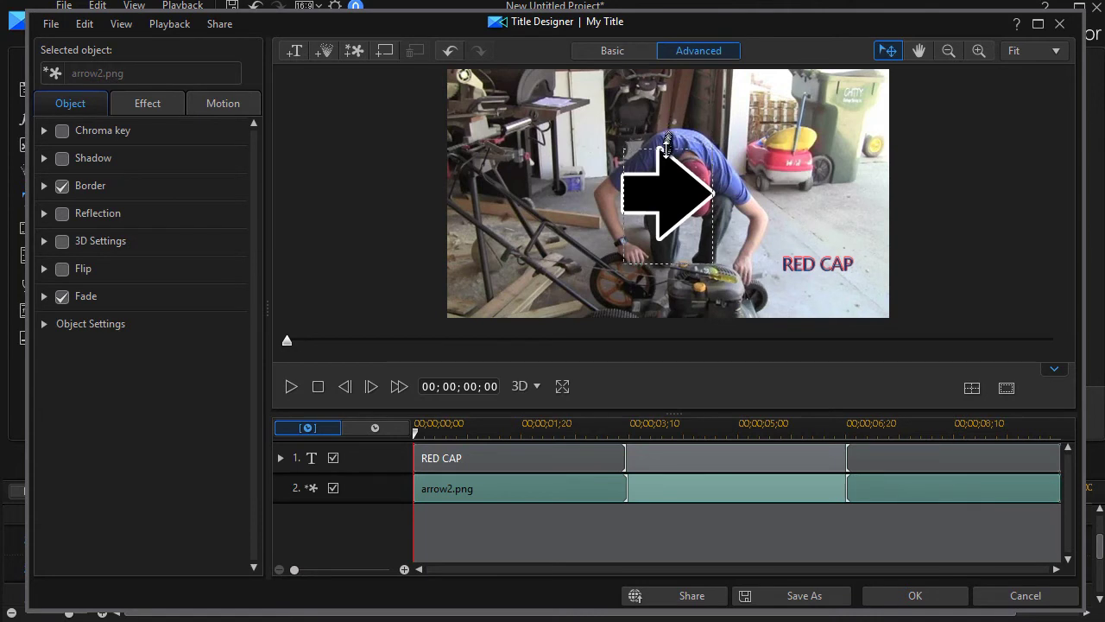
left_click_drag(665, 171, 668, 202)
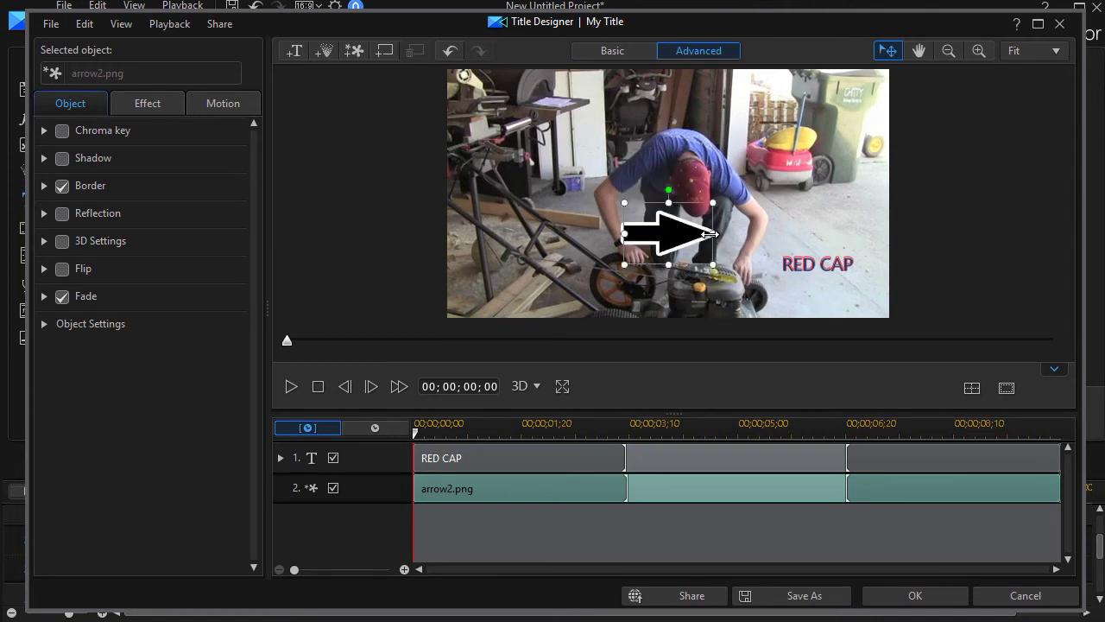
mouse_move(710, 233)
left_mouse_down()
mouse_move(859, 238)
mouse_move(691, 235)
left_mouse_up()
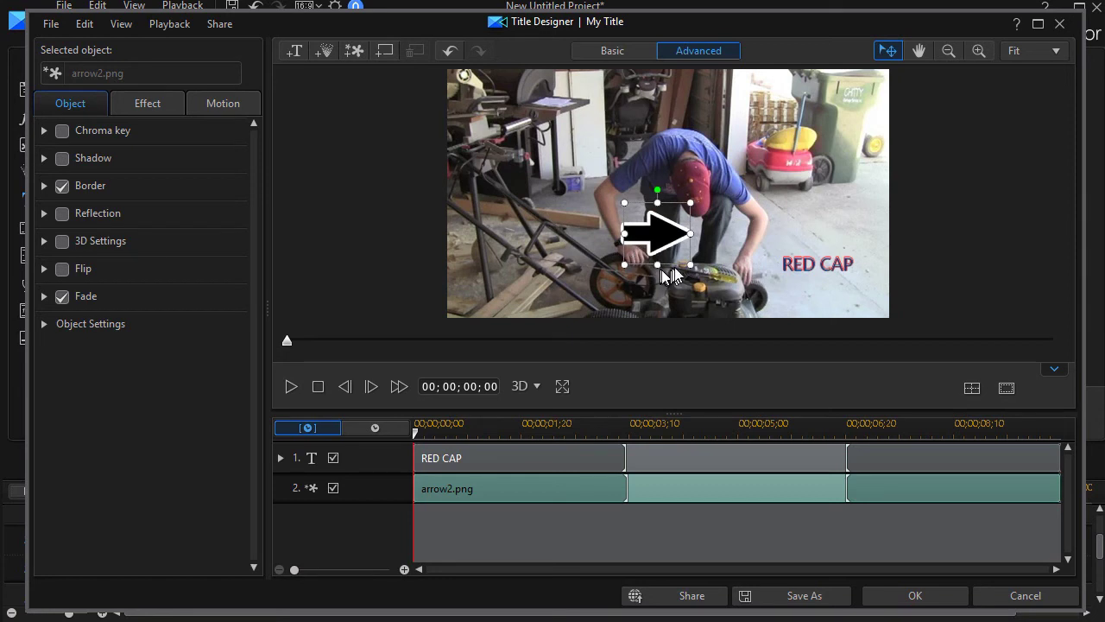
left_click_drag(689, 261, 667, 245)
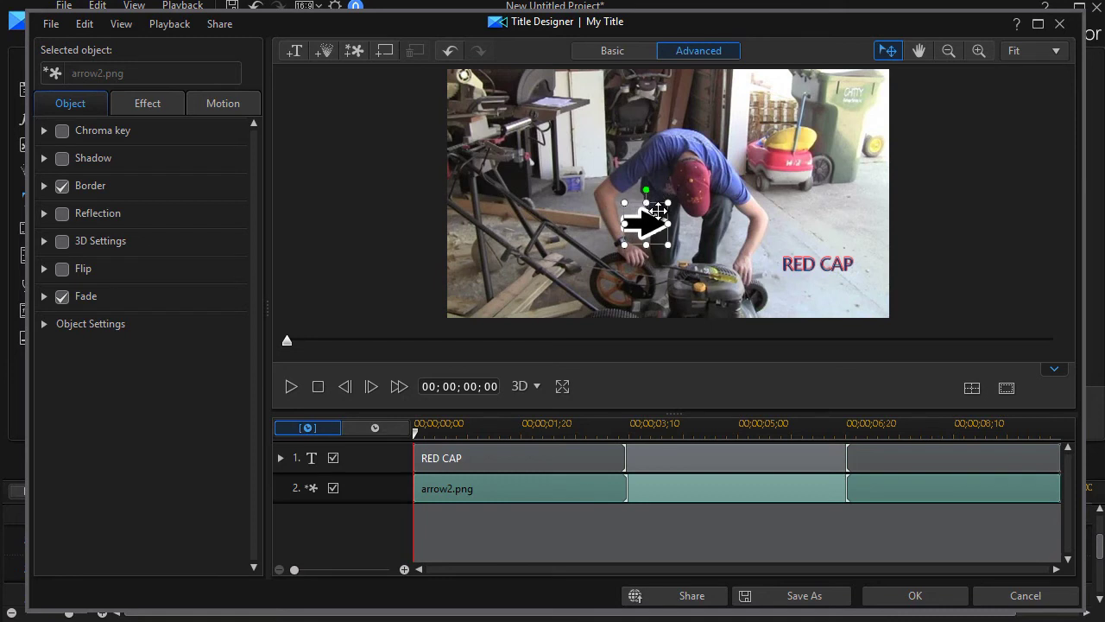
left_click_drag(659, 211, 761, 221)
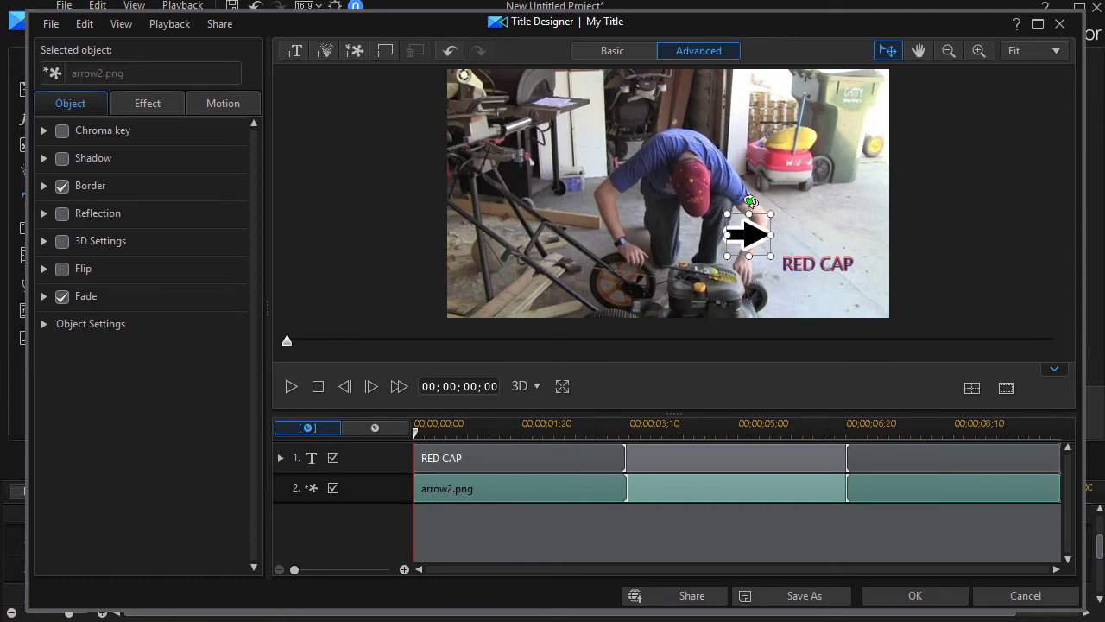
mouse_move(750, 202)
left_mouse_down()
mouse_move(715, 226)
mouse_move(709, 246)
mouse_move(726, 275)
left_mouse_up()
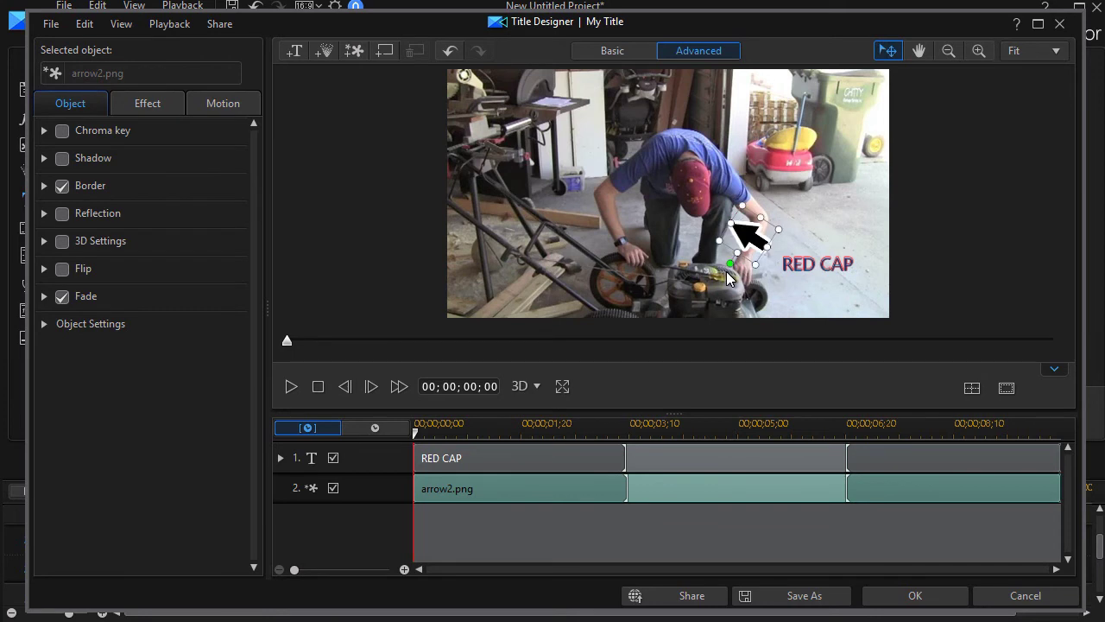
left_click_drag(747, 234, 726, 225)
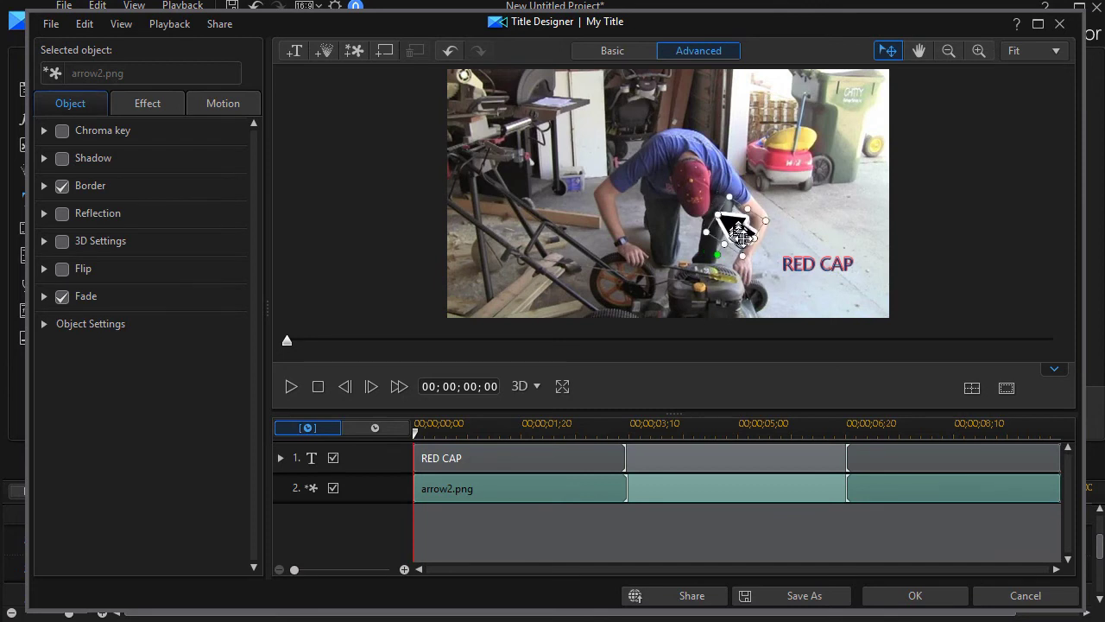
Step: Nudge RED CAP up-left beside the arrow and apply the title with OK
left_click(793, 261)
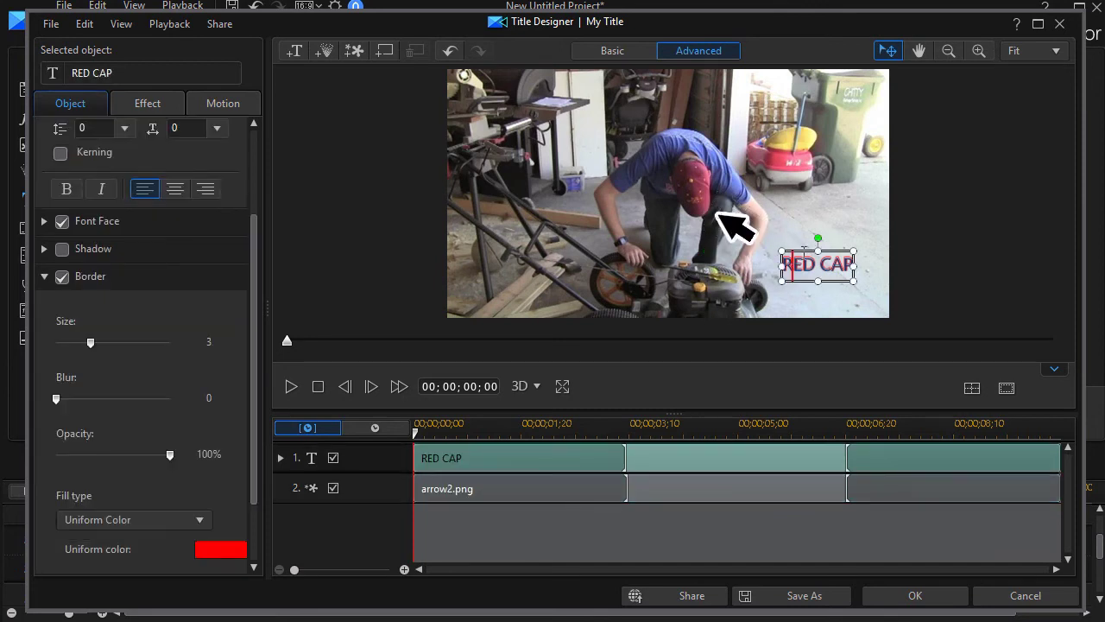
mouse_move(803, 247)
left_mouse_down()
mouse_move(763, 236)
mouse_move(790, 234)
left_mouse_up()
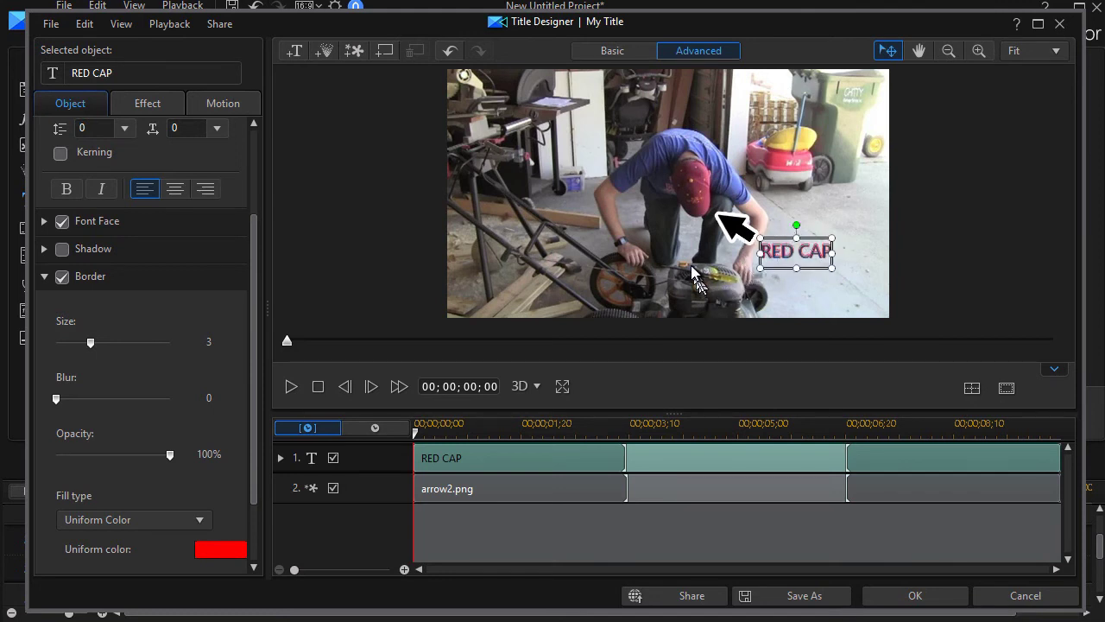
left_click(585, 251)
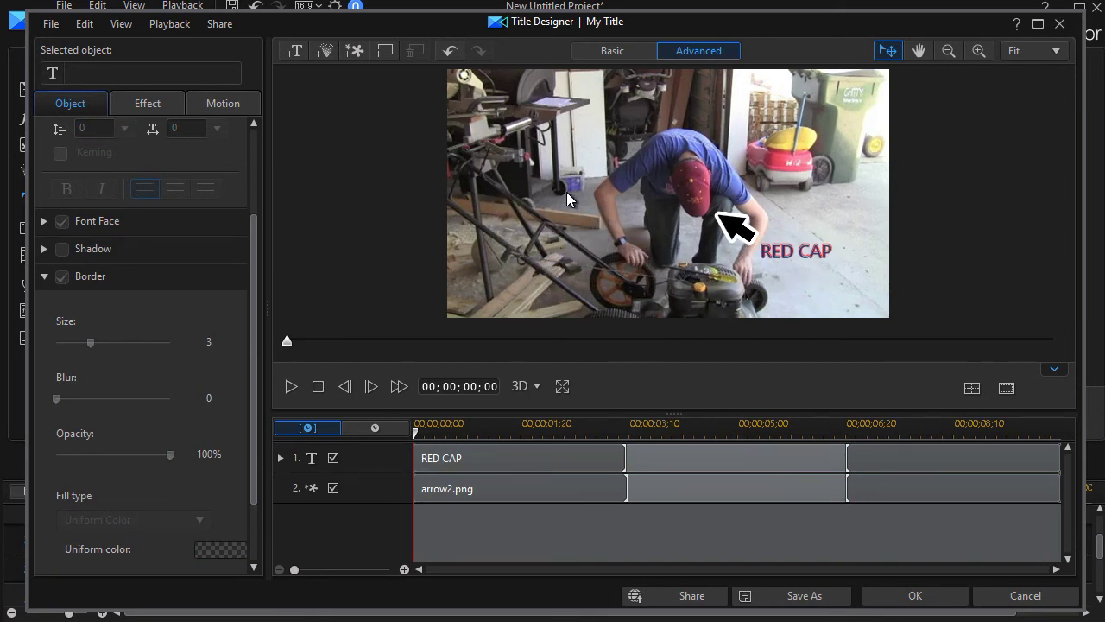
left_click(923, 596)
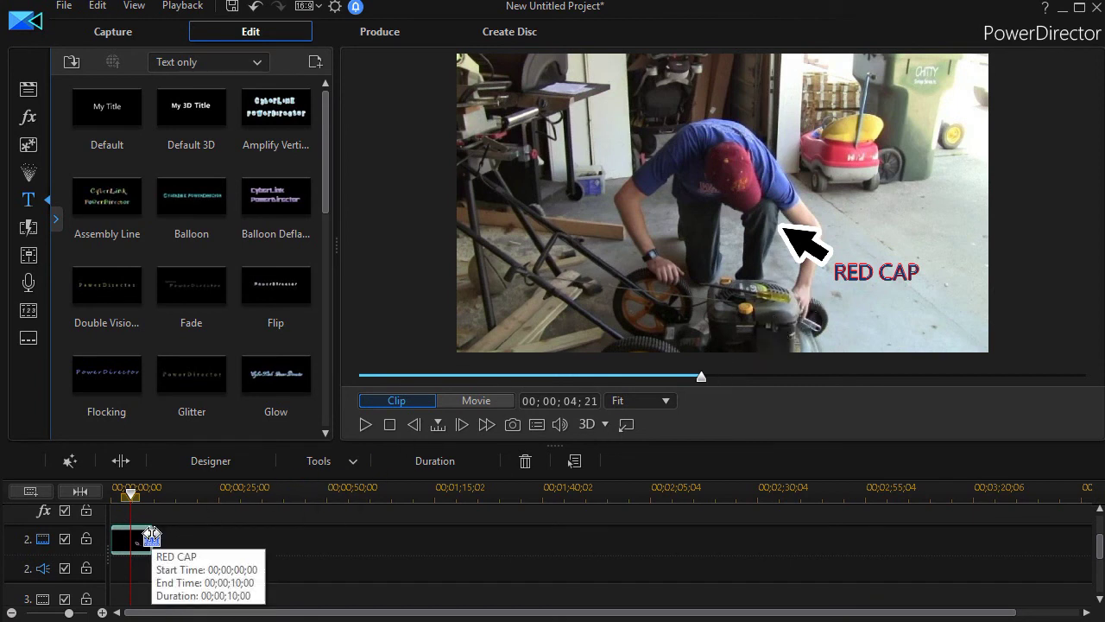
Step: Trim the RED CAP title to end at 00;00;04;21, then preview the movie, pausing at 02;28
left_click_drag(151, 537, 128, 542)
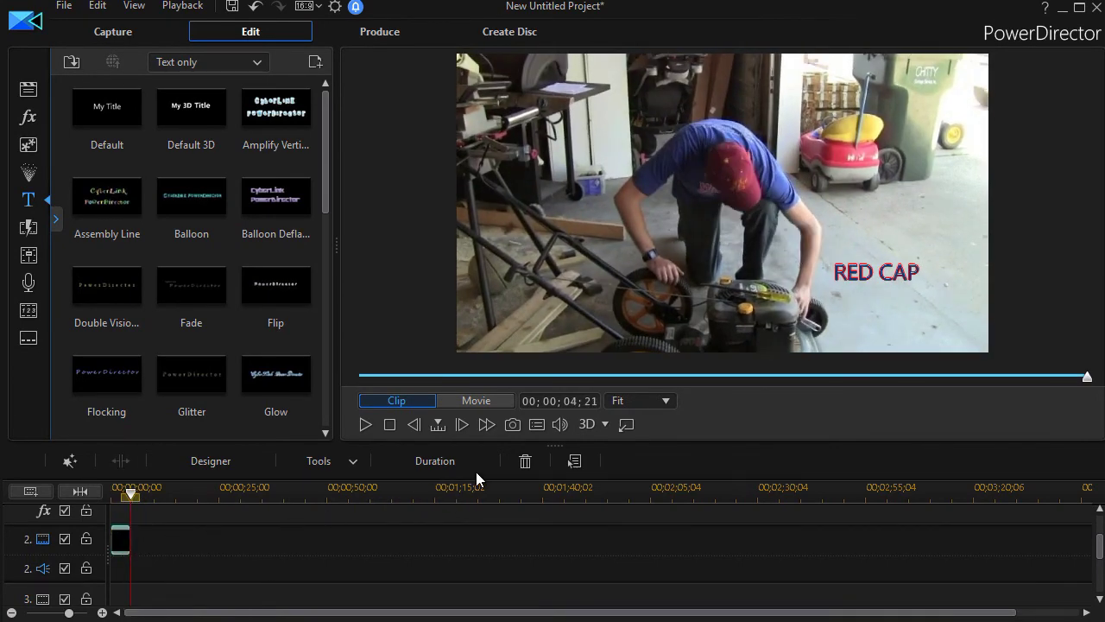
left_click(363, 424)
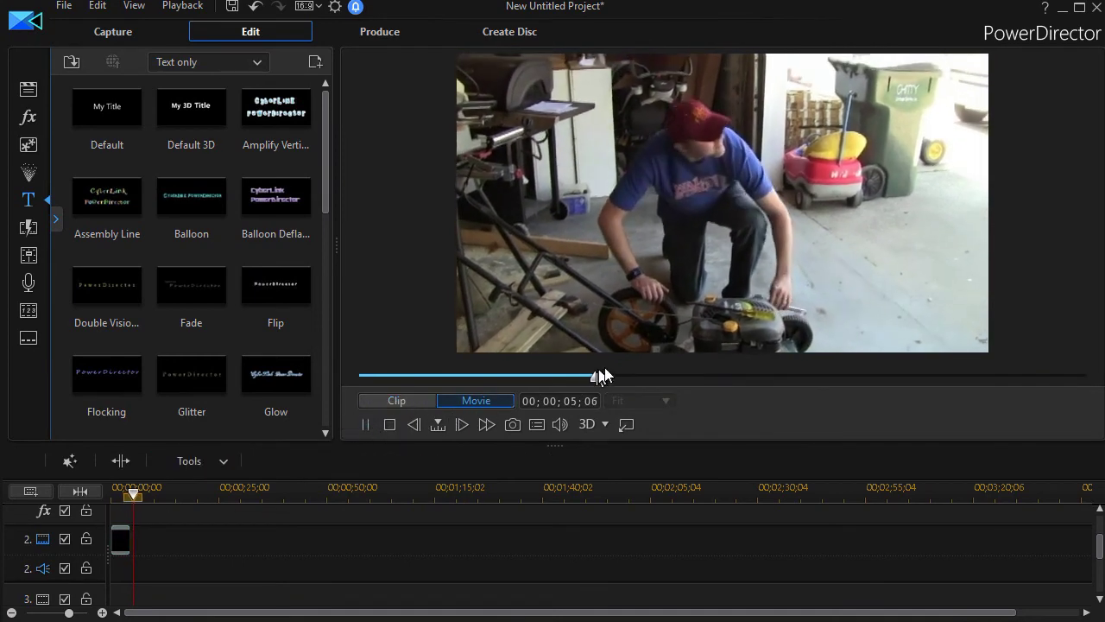
left_click_drag(611, 377, 361, 377)
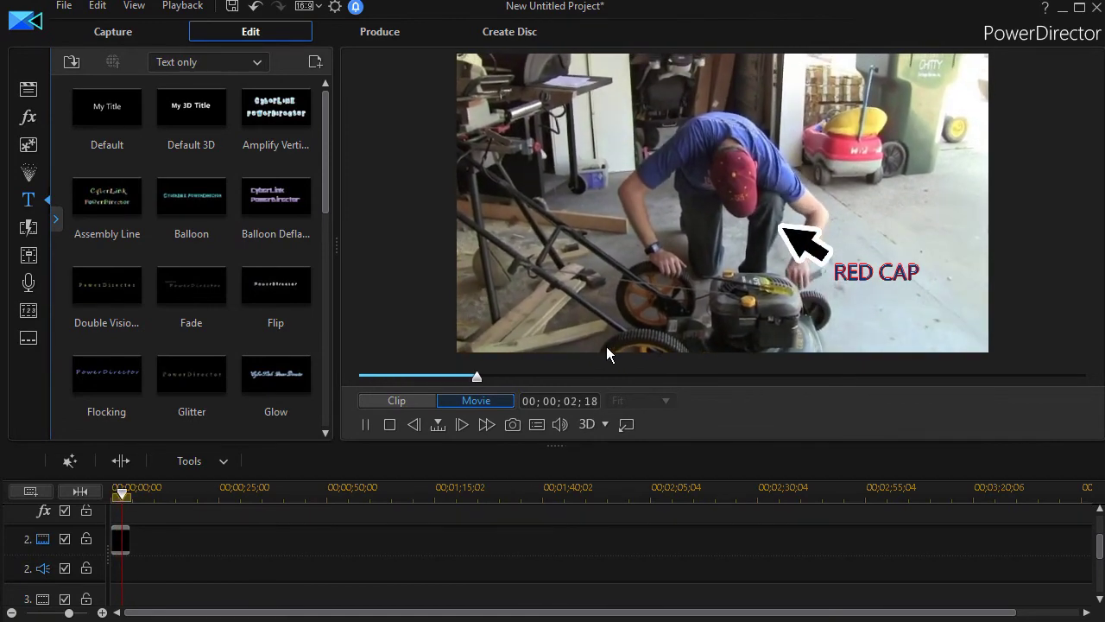
left_click(365, 424)
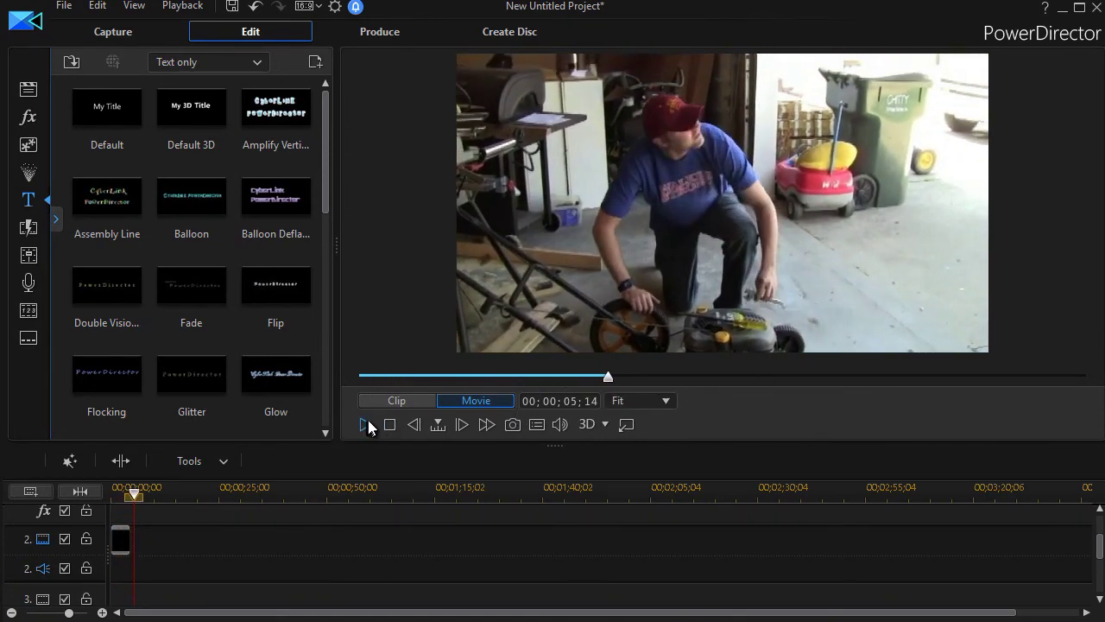
left_click(494, 376)
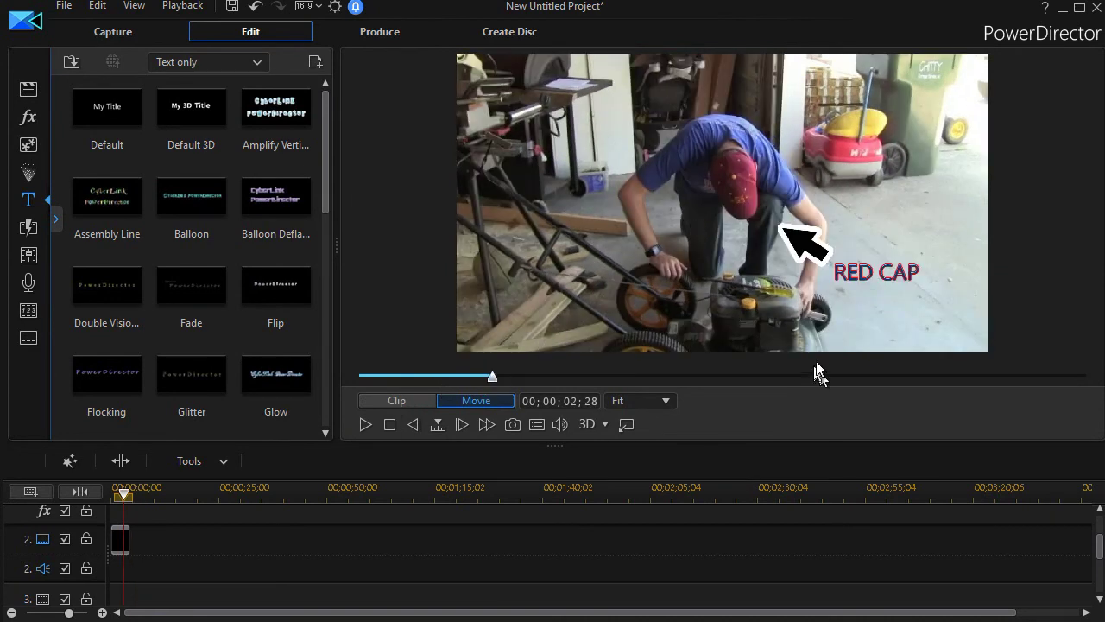